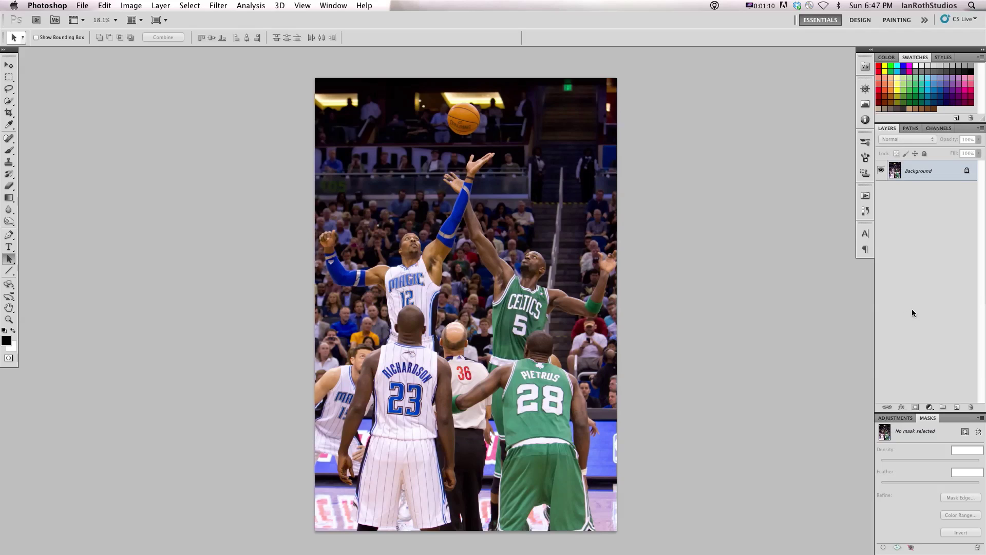
# Step: Duplicate the Background layer and convert the copy to black and white with the Default preset
pyautogui.press('super+j')
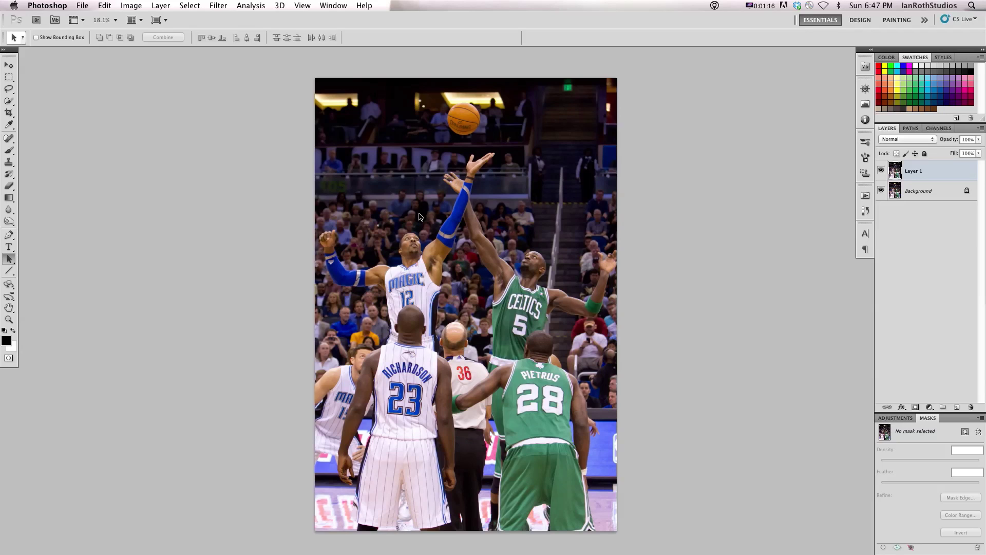
pyautogui.click(131, 5)
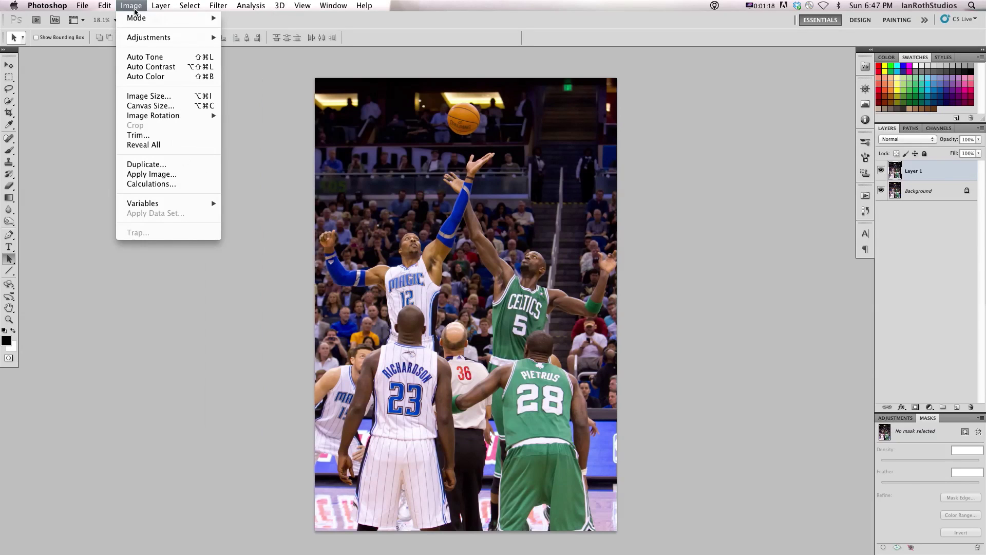
pyautogui.moveTo(168, 37)
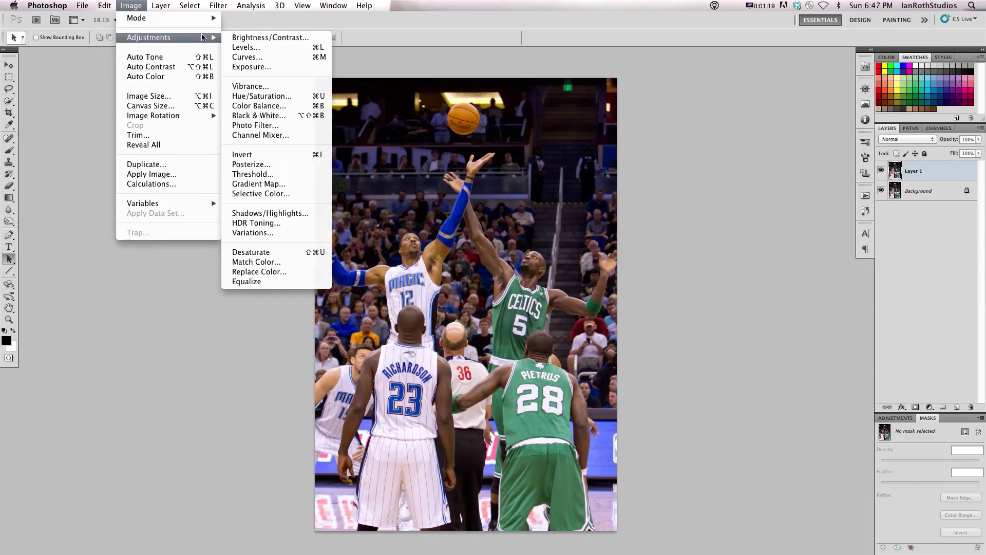
pyautogui.click(280, 118)
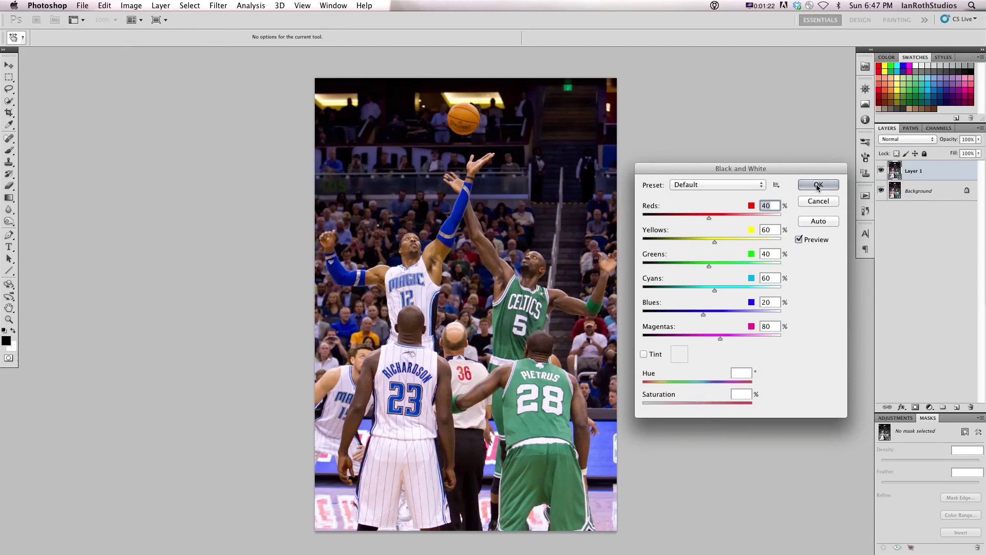
pyautogui.click(813, 188)
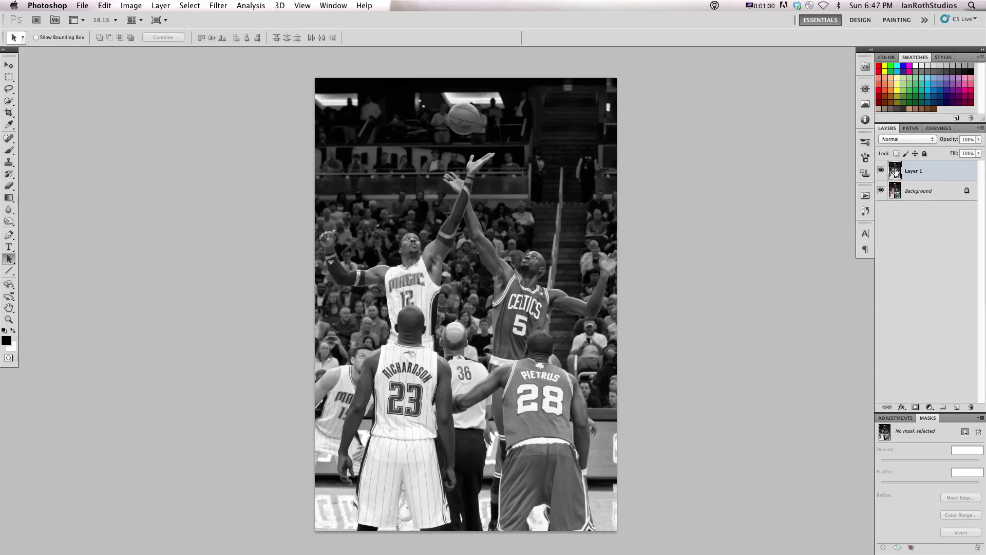
# Step: Erase the basketball from the black-and-white layer with a 230 px eraser to reveal the color photo underneath
pyautogui.press('e')
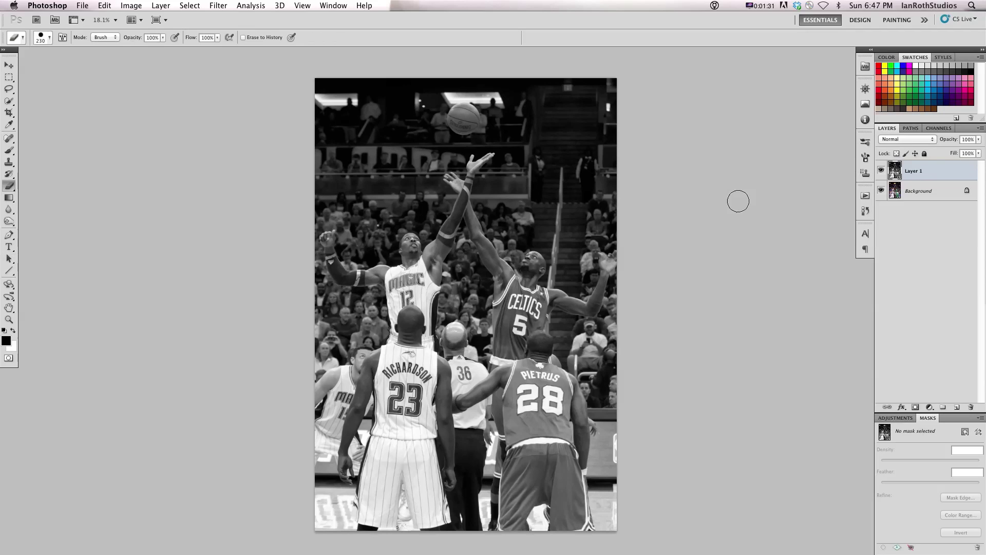
pyautogui.click(466, 118)
pyautogui.moveTo(465, 117); pyautogui.dragTo(463, 116)
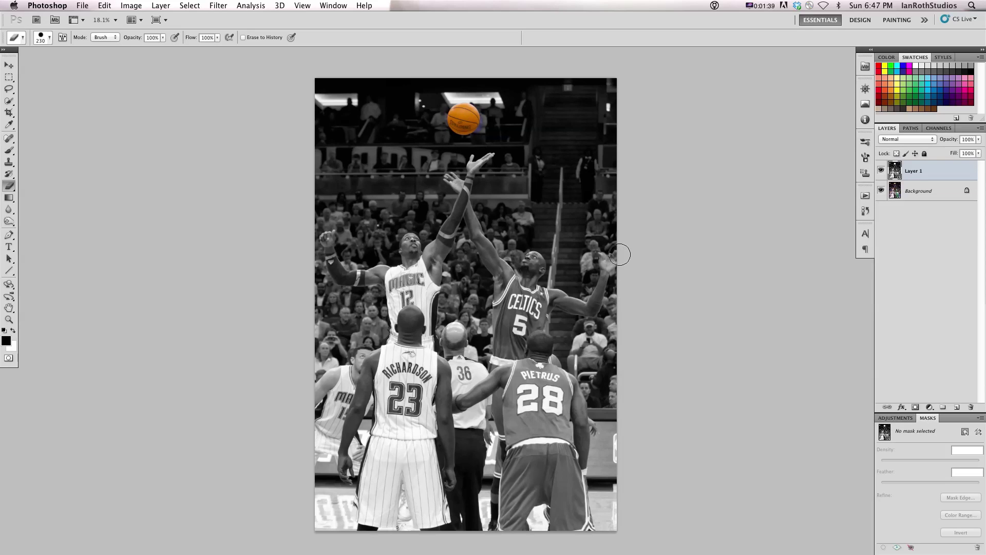
# Step: Sketch a pink unicorn beside the raised hands directly on the black-and-white layer, and try moving the drawing down
pyautogui.press('b')
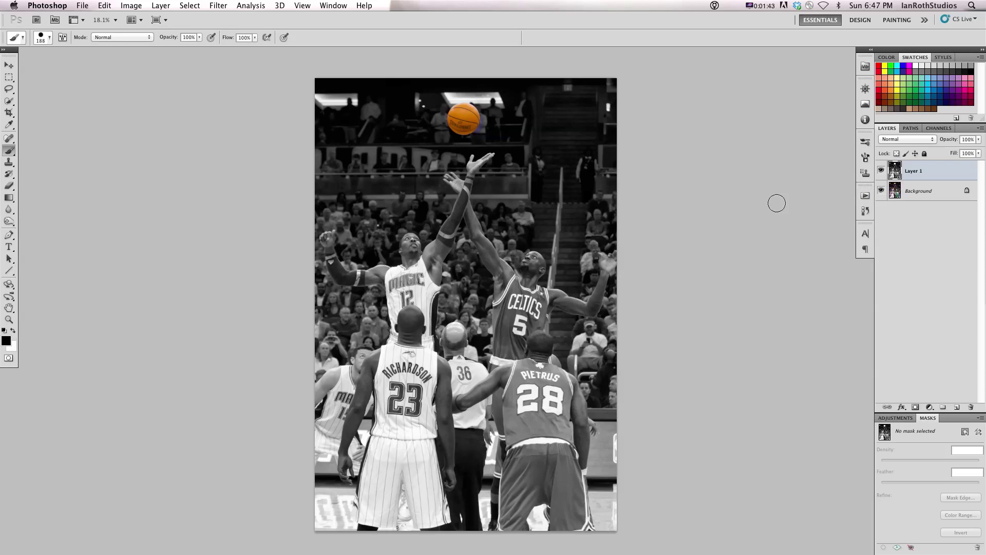
pyautogui.moveTo(464, 257)
pyautogui.mouseDown()
pyautogui.moveTo(452, 261)
pyautogui.moveTo(513, 207)
pyautogui.moveTo(534, 133)
pyautogui.moveTo(518, 133)
pyautogui.mouseUp()
pyautogui.moveTo(496, 196)
pyautogui.mouseDown()
pyautogui.moveTo(500, 218)
pyautogui.moveTo(505, 197)
pyautogui.moveTo(509, 215)
pyautogui.moveTo(520, 197)
pyautogui.moveTo(537, 214)
pyautogui.moveTo(541, 198)
pyautogui.moveTo(546, 215)
pyautogui.moveTo(553, 175)
pyautogui.moveTo(575, 185)
pyautogui.moveTo(581, 176)
pyautogui.moveTo(555, 155)
pyautogui.moveTo(506, 172)
pyautogui.moveTo(495, 199)
pyautogui.moveTo(482, 201)
pyautogui.moveTo(497, 178)
pyautogui.moveTo(482, 202)
pyautogui.moveTo(497, 179)
pyautogui.mouseUp()
pyautogui.moveTo(564, 163)
pyautogui.mouseDown()
pyautogui.moveTo(584, 143)
pyautogui.moveTo(570, 165)
pyautogui.mouseUp()
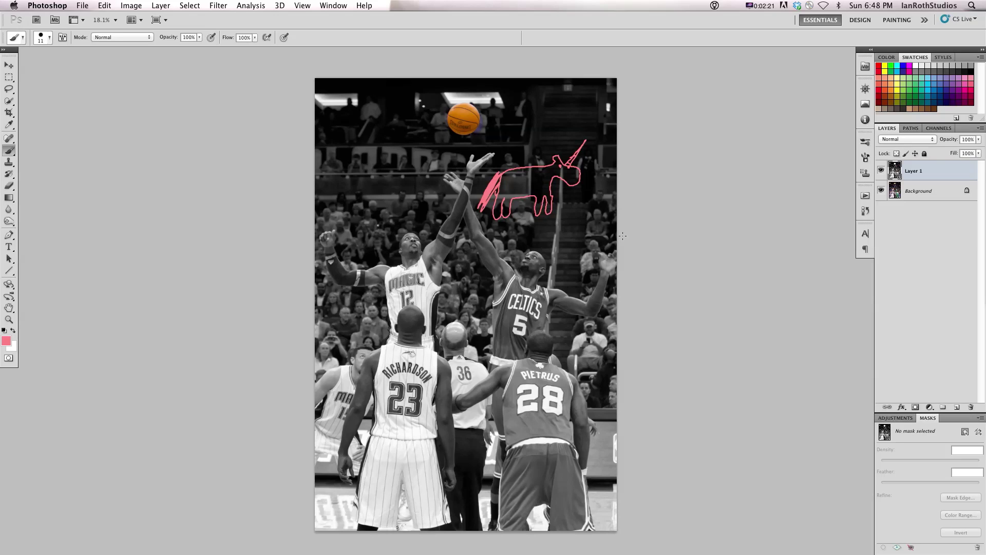
pyautogui.press('v')
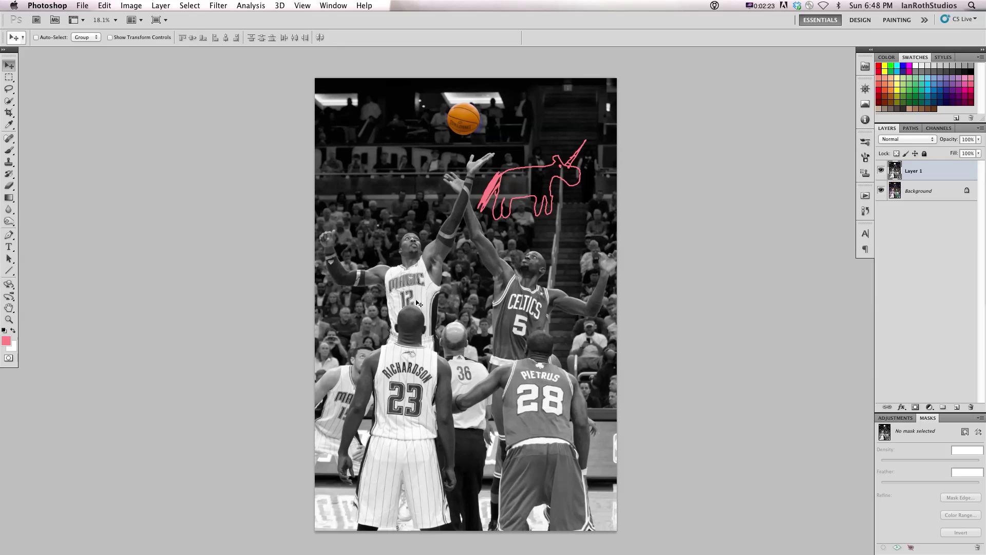
pyautogui.moveTo(532, 189); pyautogui.dragTo(507, 219)
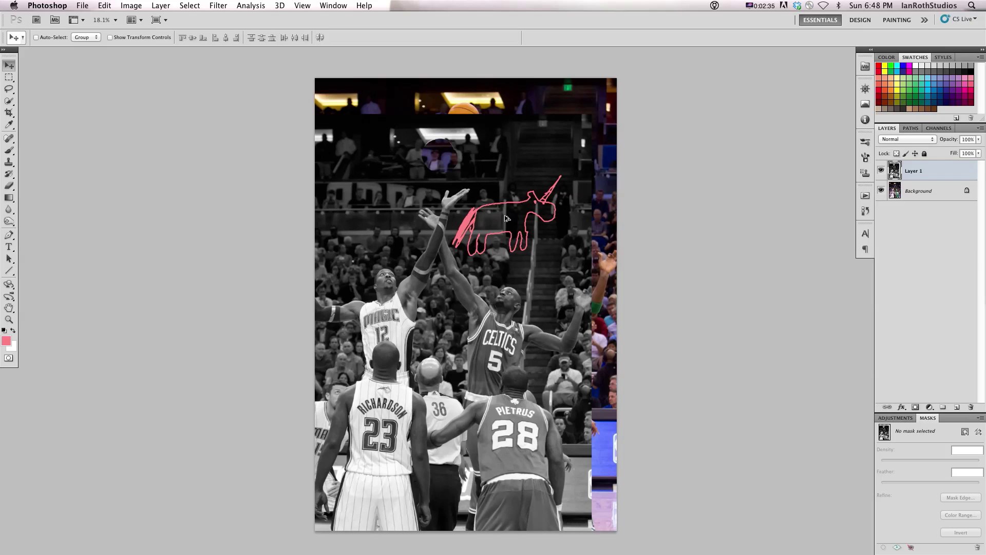
# Step: Undo the layer move, the unicorn drawing and the ball erasure on the black-and-white layer
pyautogui.press('super+z')
pyautogui.press('alt+super+z')
pyautogui.press('alt+super+z')
pyautogui.press('alt+super+z')
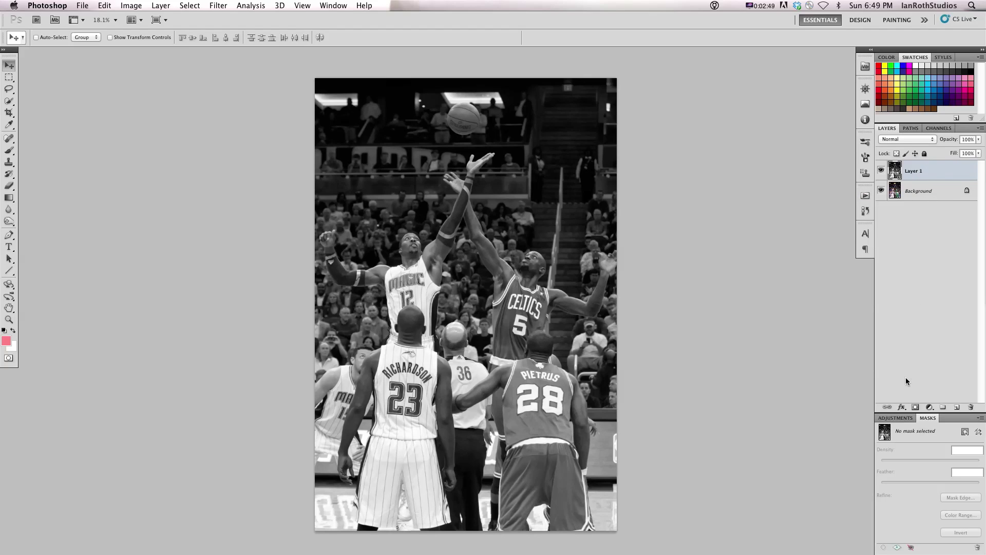
# Step: Add a layer mask to Layer 1 and paint black over the basketball with a 177 px brush to reveal its color
pyautogui.click(916, 407)
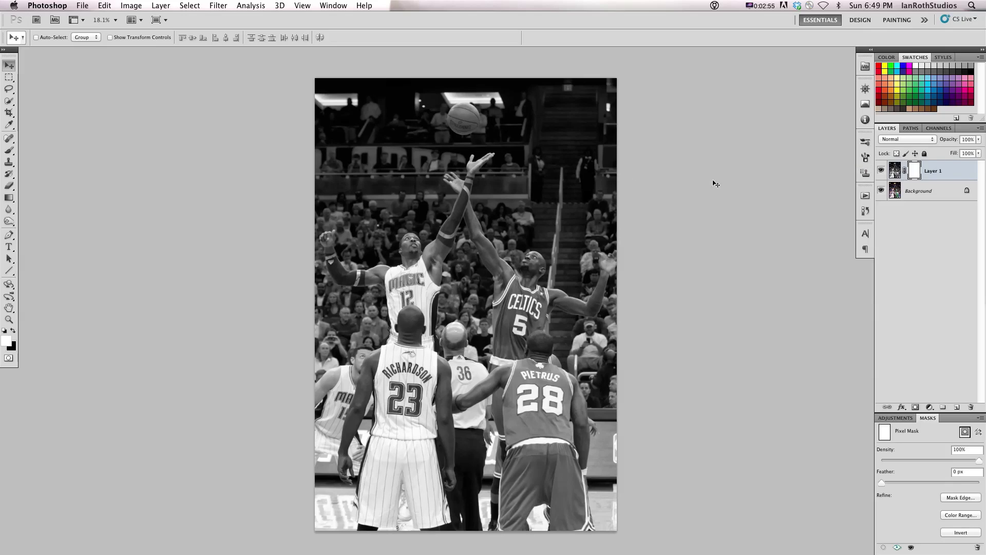
pyautogui.press('x')
pyautogui.press('b')
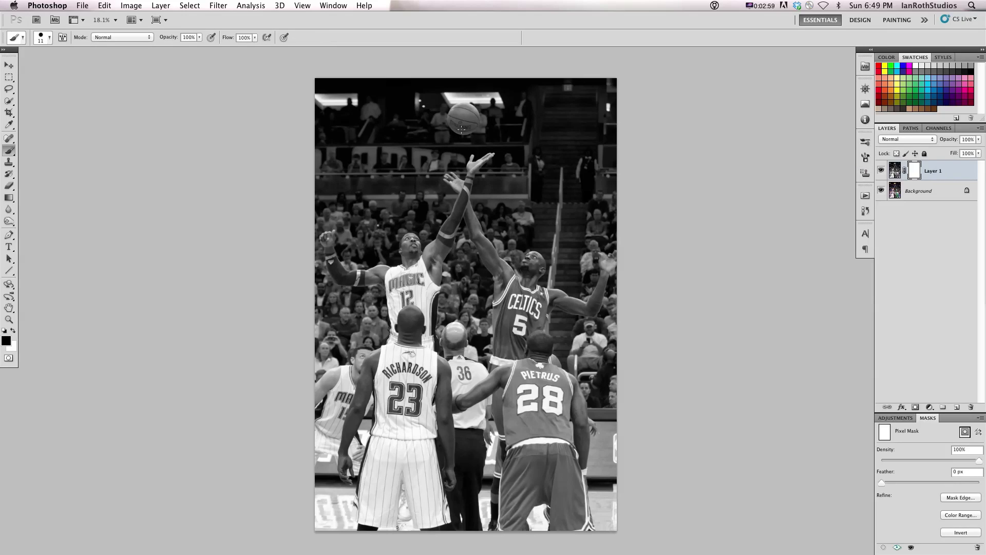
pyautogui.moveTo(458, 125)
pyautogui.mouseDown()
pyautogui.moveTo(458, 115)
pyautogui.moveTo(473, 120)
pyautogui.moveTo(468, 113)
pyautogui.moveTo(461, 123)
pyautogui.mouseUp()
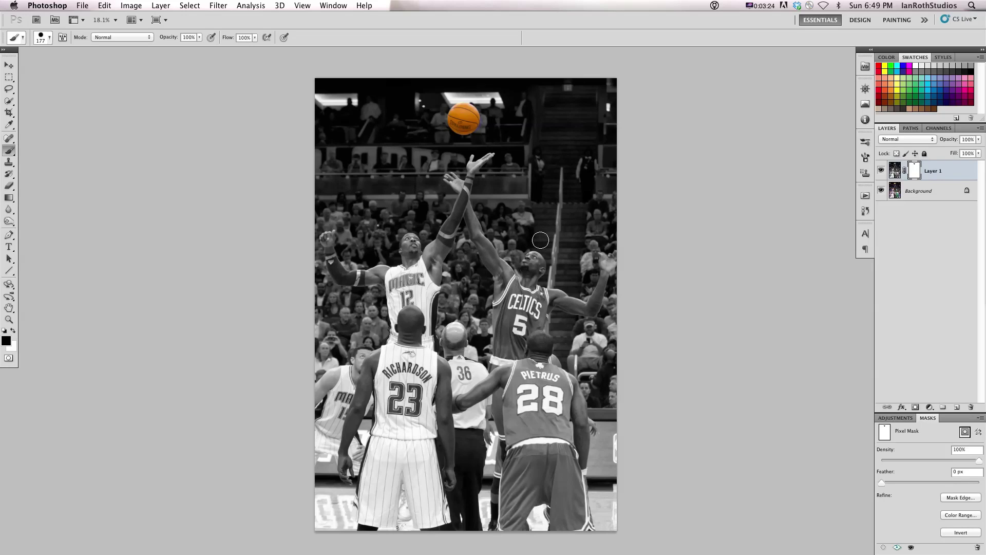
# Step: Create a new layer named Unicorn above Layer 1
pyautogui.press('super+shift+n')
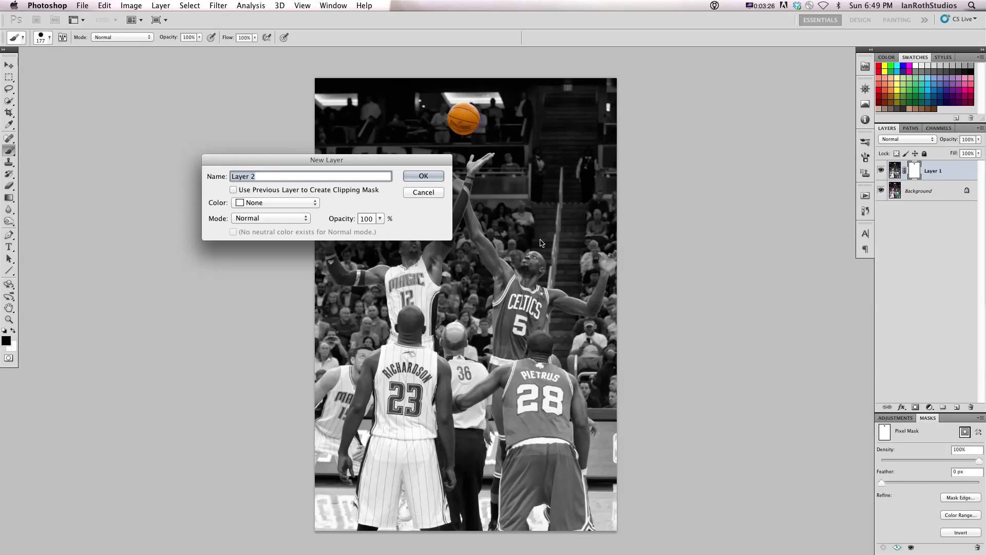
pyautogui.write('Unicorn')
pyautogui.press('Return')
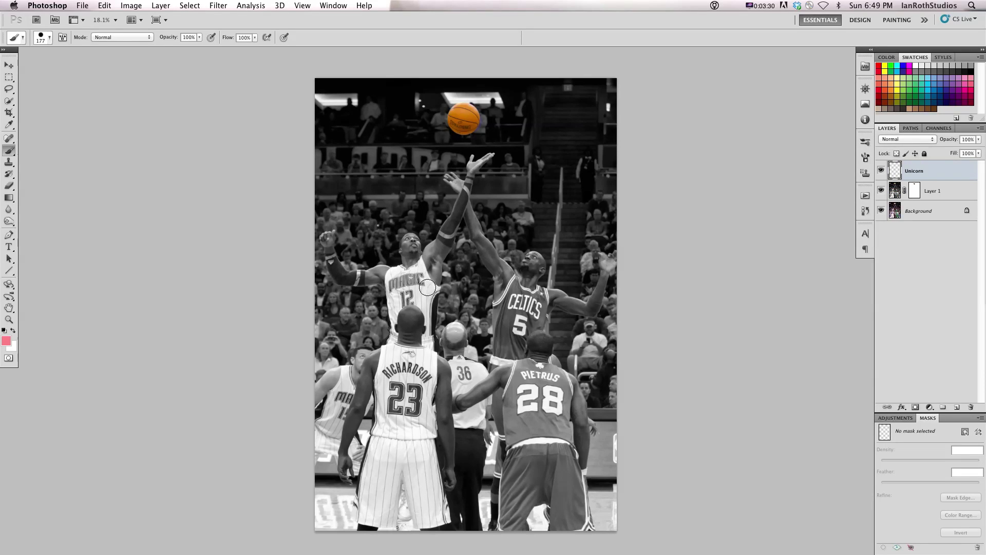
# Step: Draw a pink unicorn with a 22 px brush on the Unicorn layer and move it over the number 23 player's back
pyautogui.moveTo(525, 196); pyautogui.dragTo(520, 201)
pyautogui.press(']')
pyautogui.moveTo(504, 185)
pyautogui.mouseDown()
pyautogui.moveTo(503, 209)
pyautogui.moveTo(514, 194)
pyautogui.moveTo(520, 208)
pyautogui.moveTo(532, 184)
pyautogui.moveTo(545, 182)
pyautogui.moveTo(569, 201)
pyautogui.moveTo(572, 189)
pyautogui.moveTo(587, 200)
pyautogui.moveTo(596, 166)
pyautogui.moveTo(607, 174)
pyautogui.moveTo(610, 155)
pyautogui.moveTo(579, 142)
pyautogui.moveTo(517, 154)
pyautogui.moveTo(507, 186)
pyautogui.moveTo(484, 198)
pyautogui.moveTo(511, 154)
pyautogui.mouseUp()
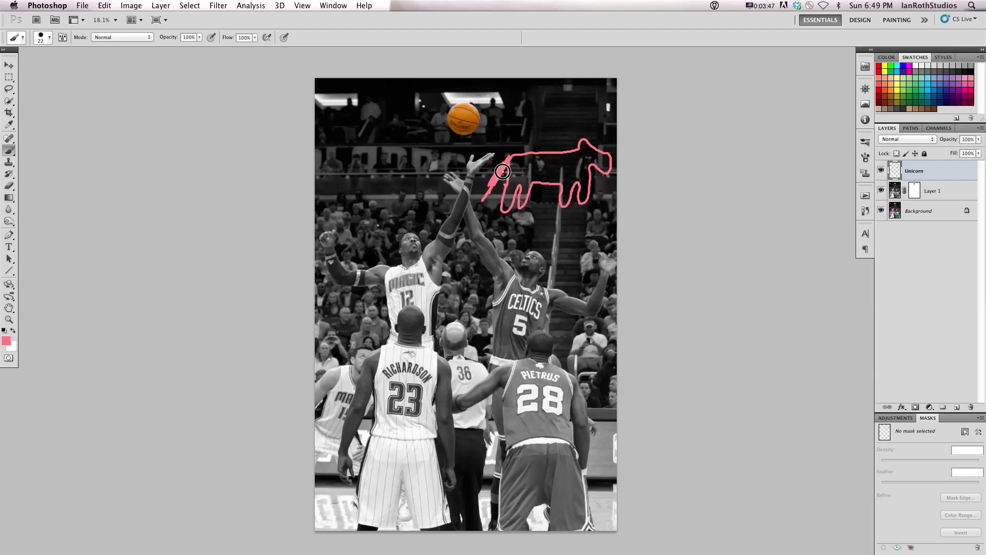
pyautogui.moveTo(591, 145)
pyautogui.mouseDown()
pyautogui.moveTo(608, 121)
pyautogui.moveTo(599, 138)
pyautogui.mouseUp()
pyautogui.click(589, 151)
pyautogui.press('v')
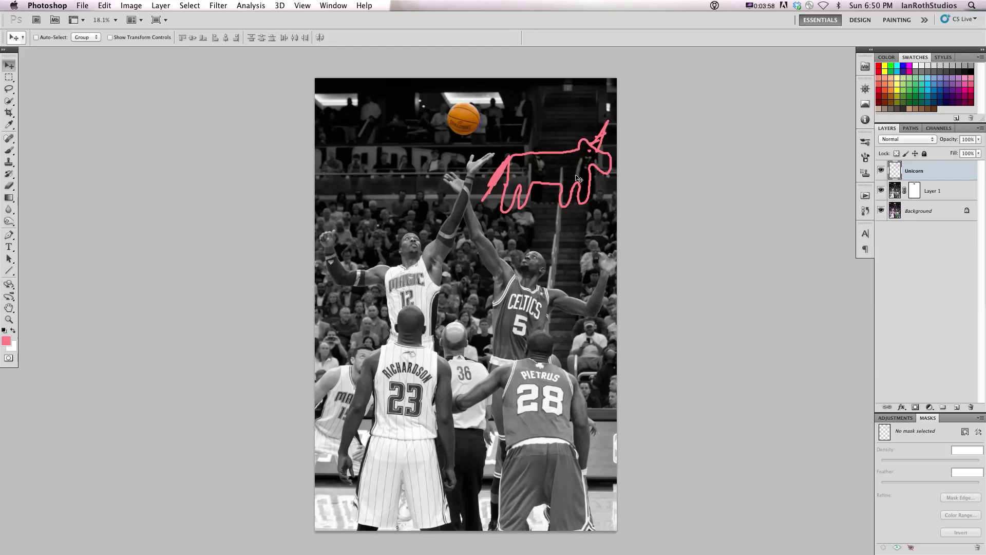
pyautogui.moveTo(576, 179)
pyautogui.mouseDown()
pyautogui.moveTo(496, 264)
pyautogui.moveTo(462, 279)
pyautogui.moveTo(435, 332)
pyautogui.moveTo(427, 411)
pyautogui.mouseUp()
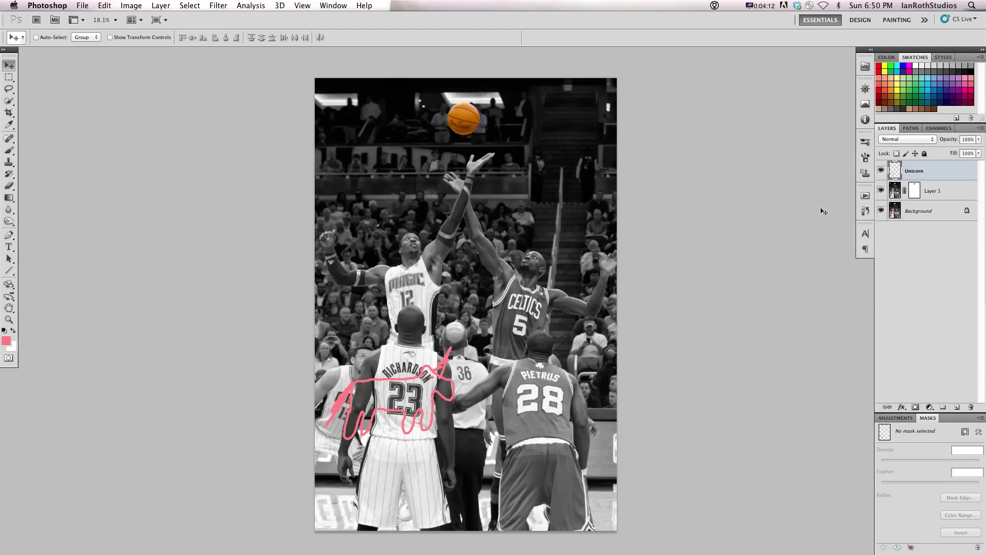
# Step: Paint white over the basketball on Layer 1's mask with a 375 px brush to hide its color
pyautogui.click(915, 191)
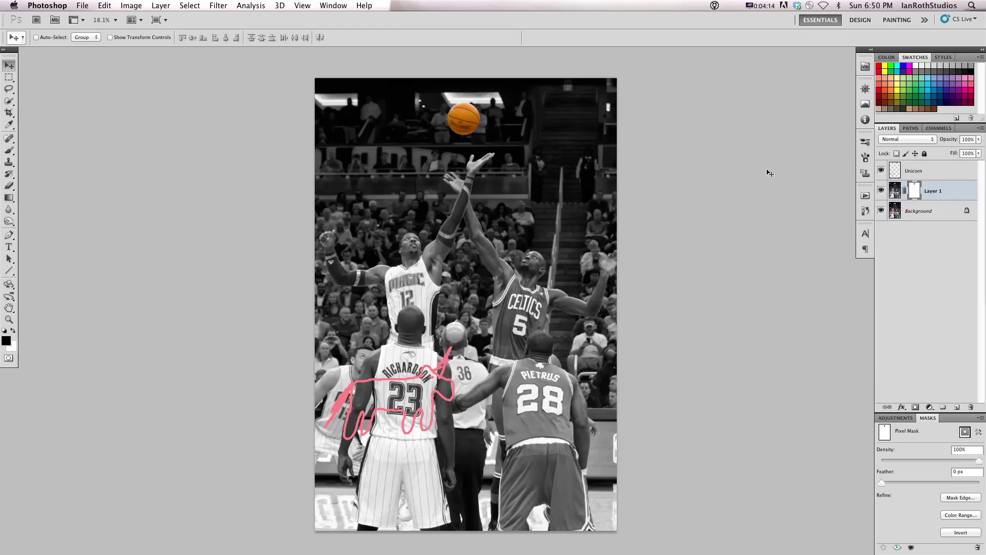
pyautogui.press('b')
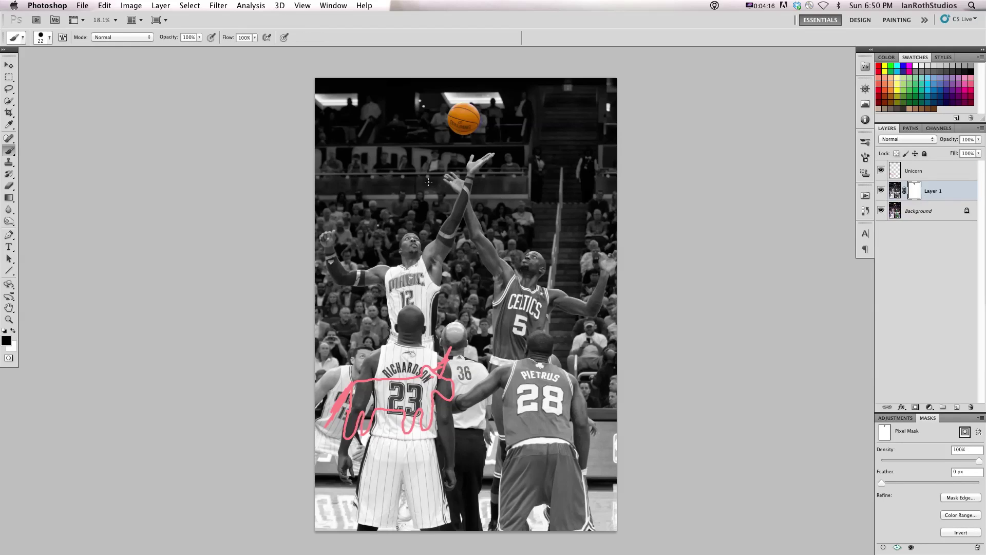
pyautogui.press(']')
pyautogui.press(']')
pyautogui.press(']')
pyautogui.press(']')
pyautogui.press(']')
pyautogui.press(']')
pyautogui.press(']')
pyautogui.press(']')
pyautogui.press(']')
pyautogui.press(']')
pyautogui.press(']')
pyautogui.press(']')
pyautogui.press('x')
pyautogui.moveTo(489, 117); pyautogui.dragTo(450, 108)
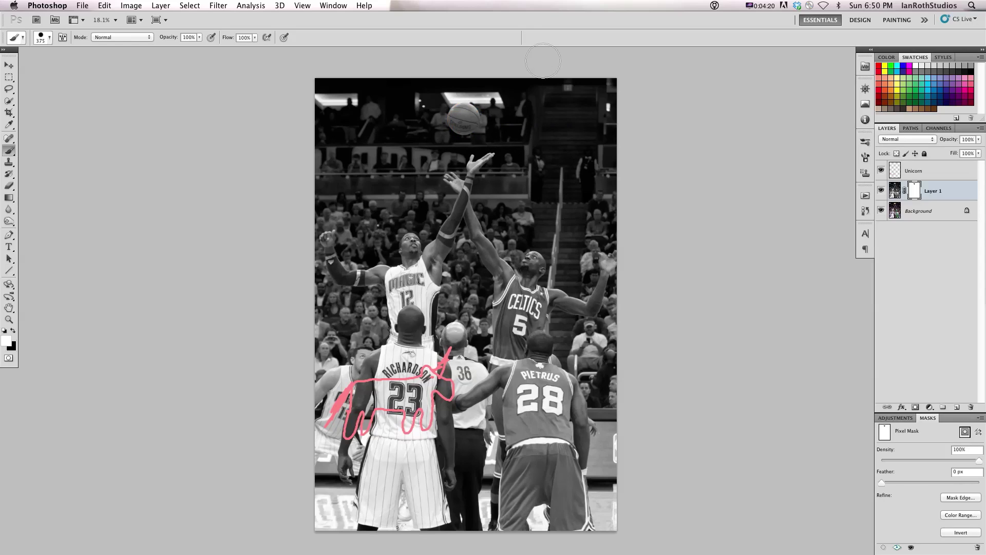